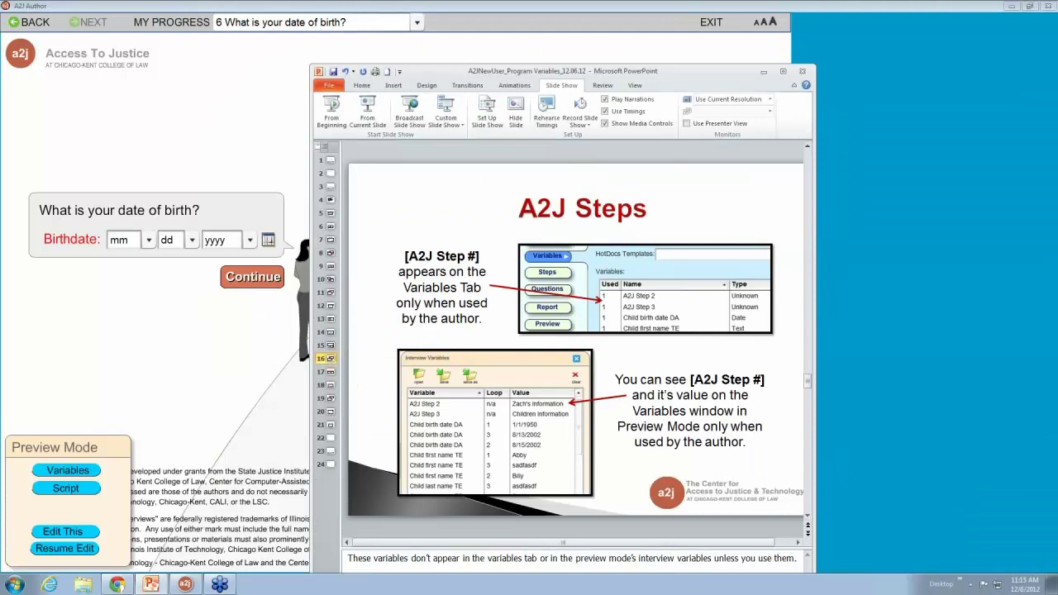
# Step: End the A2J Steps slide show in PowerPoint to reveal the A2J Author interview preview
pyautogui.click(150, 585)
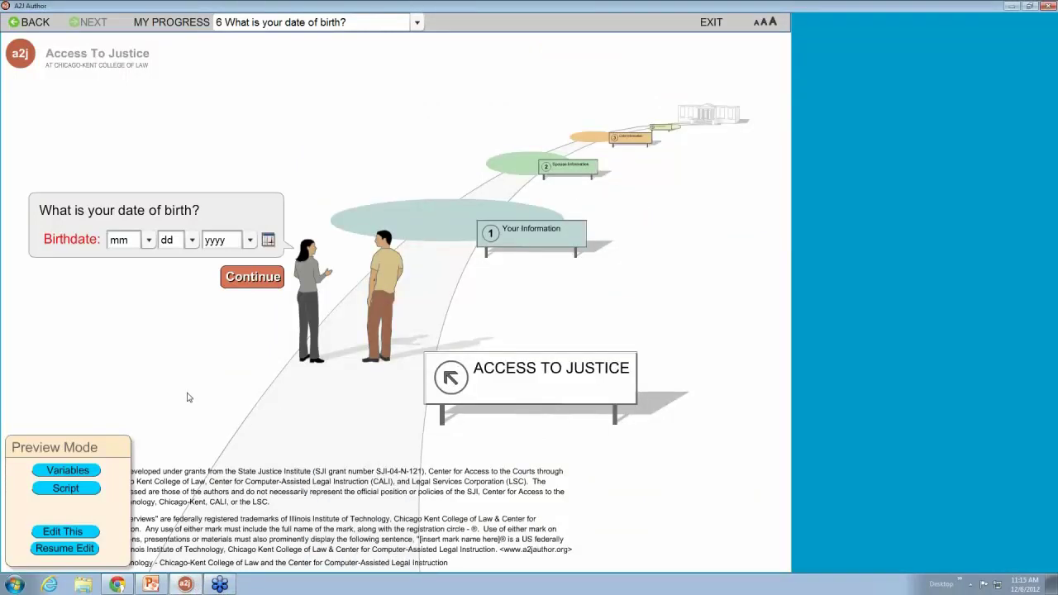
# Step: Leave the preview, close the Question Design window, and show the interview's Steps list
pyautogui.click(65, 548)
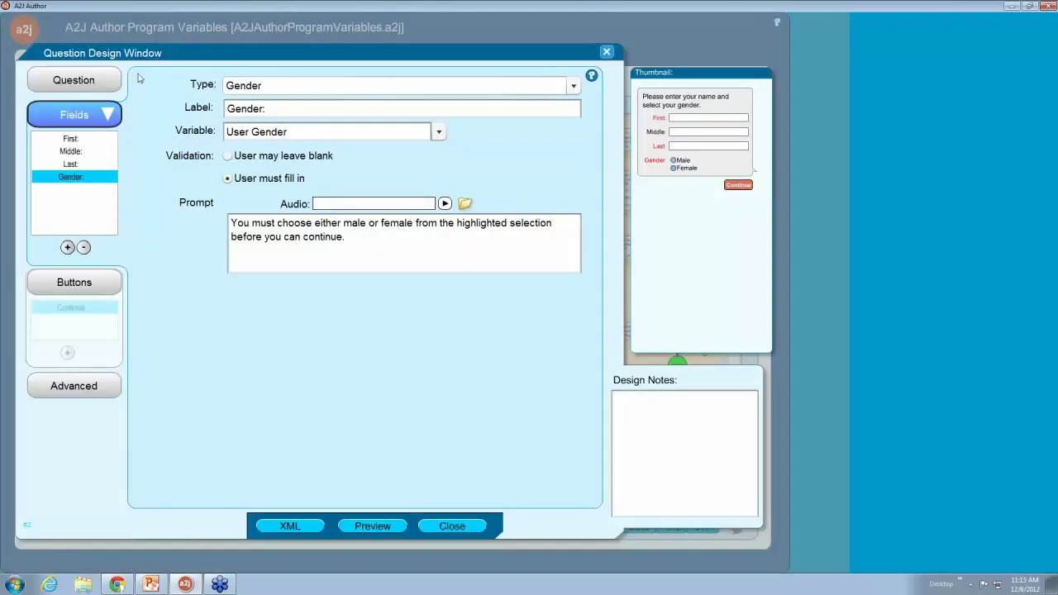
pyautogui.click(451, 525)
pyautogui.click(67, 179)
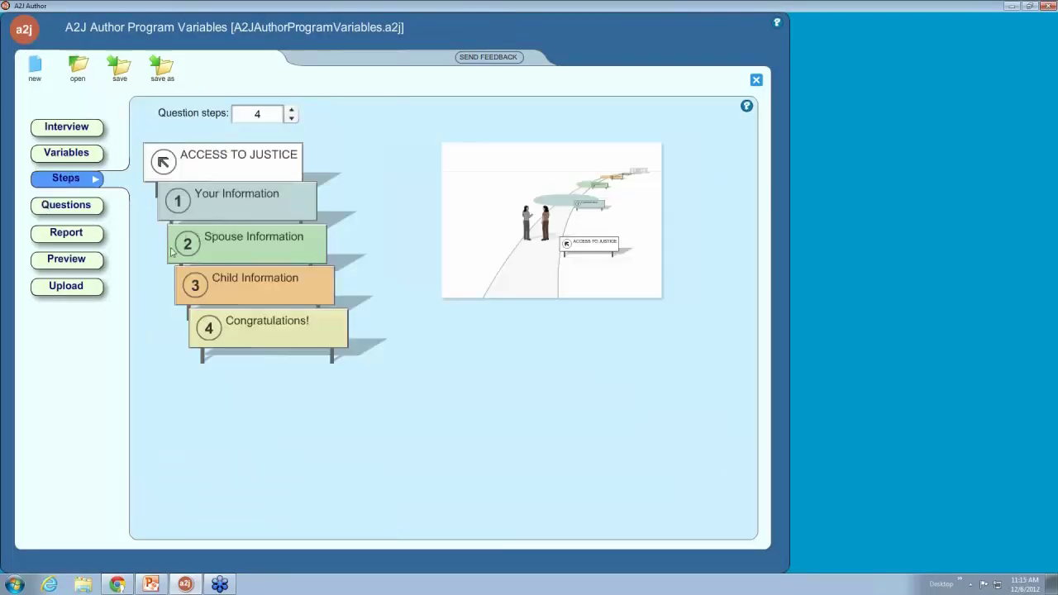
# Step: Inspect the Spouse Information and Child Information step labels, then restart the preview
pyautogui.click(206, 236)
pyautogui.moveTo(206, 236); pyautogui.dragTo(278, 237)
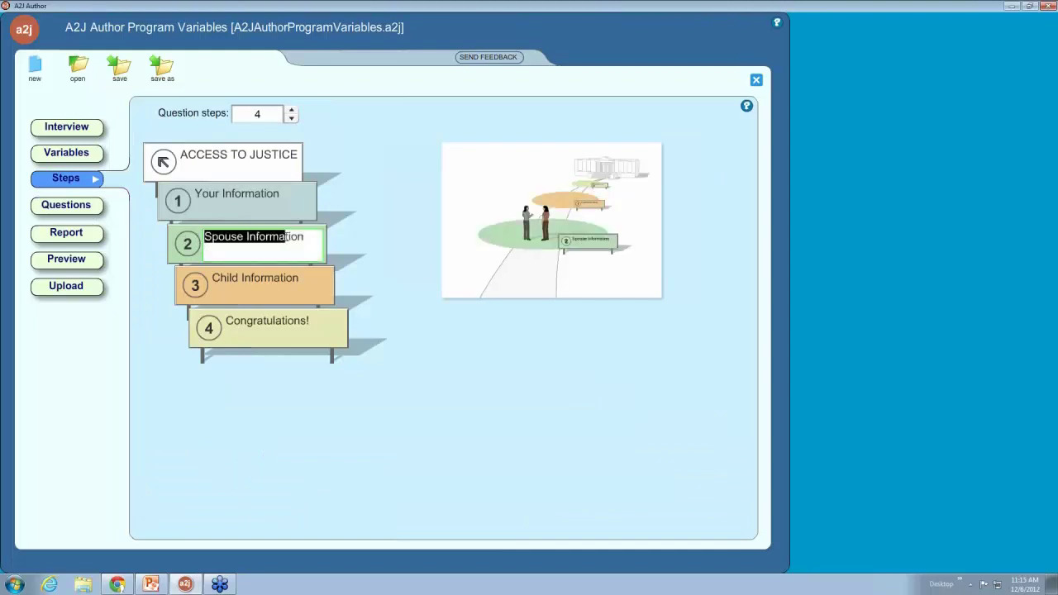
pyautogui.click(214, 280)
pyautogui.moveTo(213, 279); pyautogui.dragTo(302, 282)
pyautogui.click(304, 289)
pyautogui.click(71, 258)
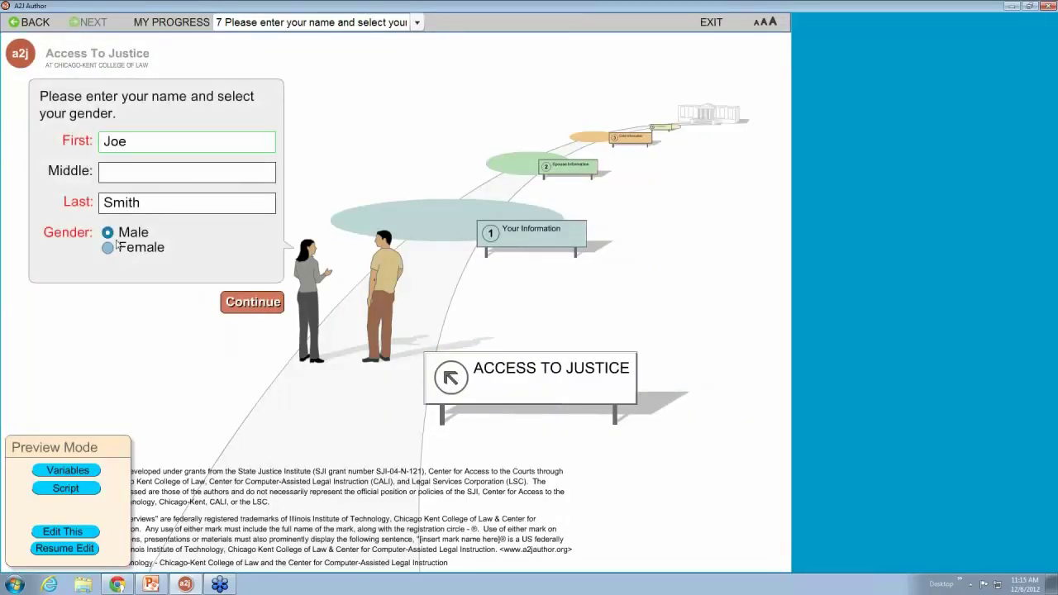
# Step: Submit the name and gender answer, then enter birthdate 2/3/2046
pyautogui.click(223, 302)
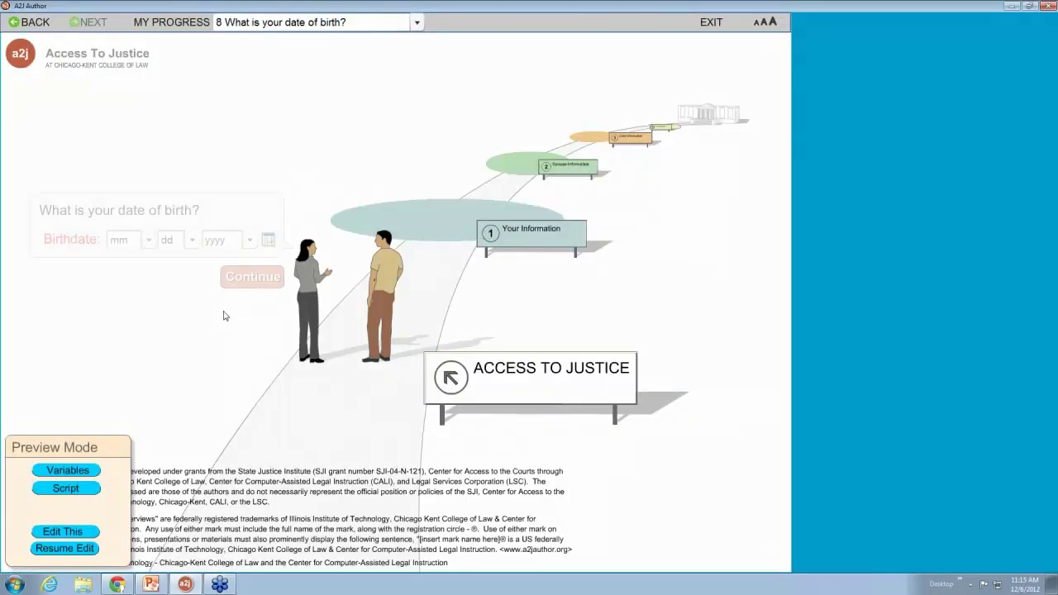
pyautogui.click(146, 240)
pyautogui.click(124, 281)
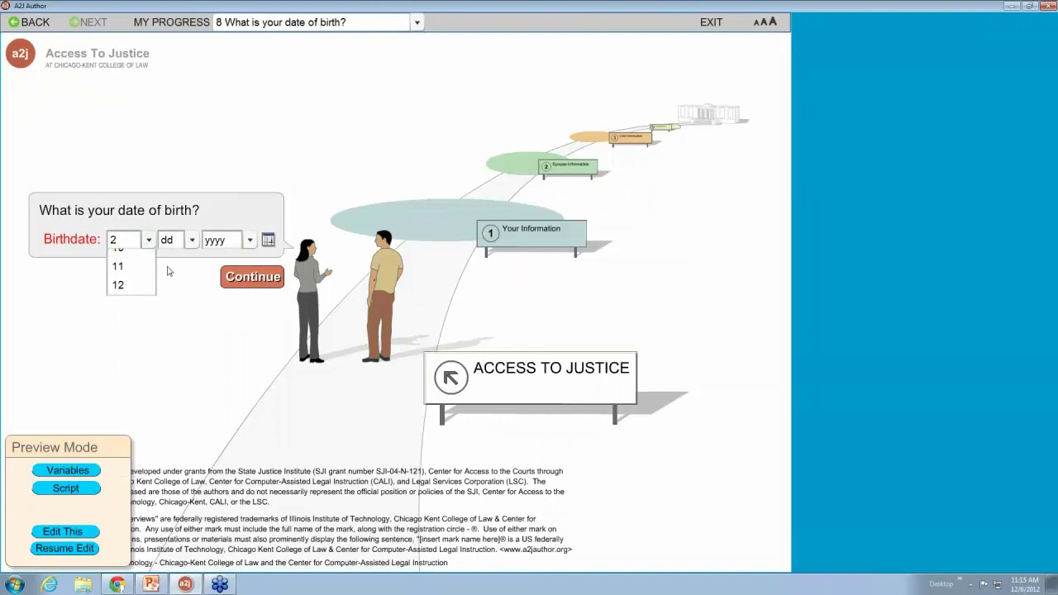
pyautogui.click(191, 241)
pyautogui.click(165, 298)
pyautogui.click(248, 241)
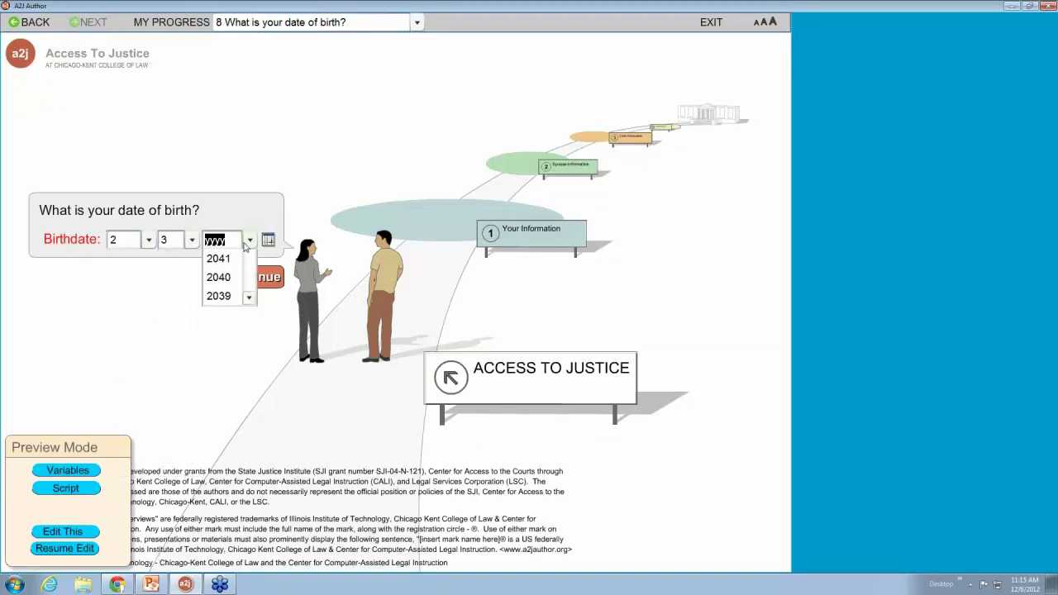
pyautogui.click(216, 342)
pyautogui.press('Return')
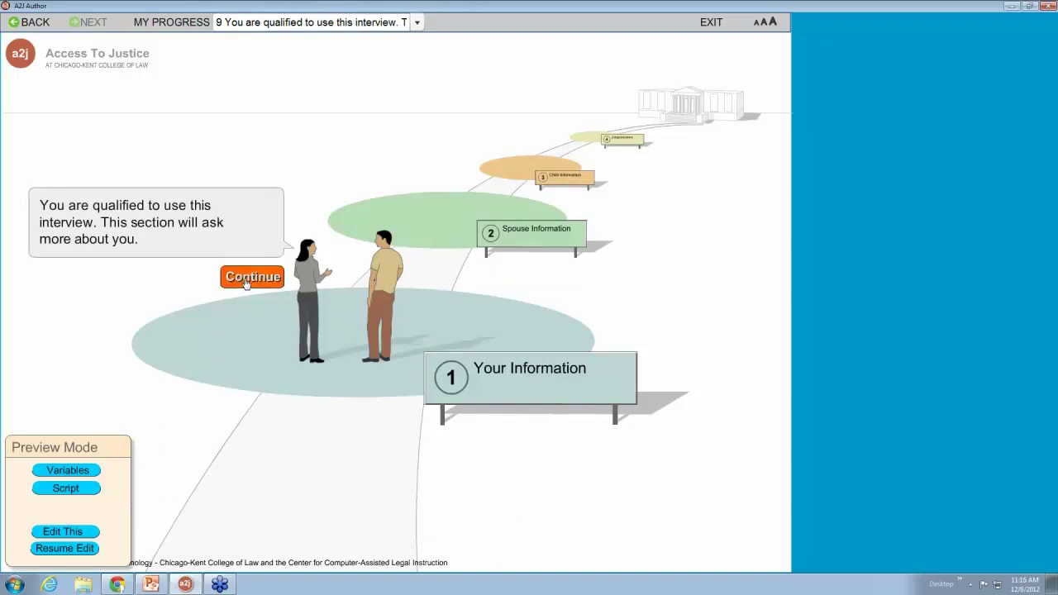
# Step: Answer Yes to married, enter the spouse's first and last name, then go back
pyautogui.click(246, 279)
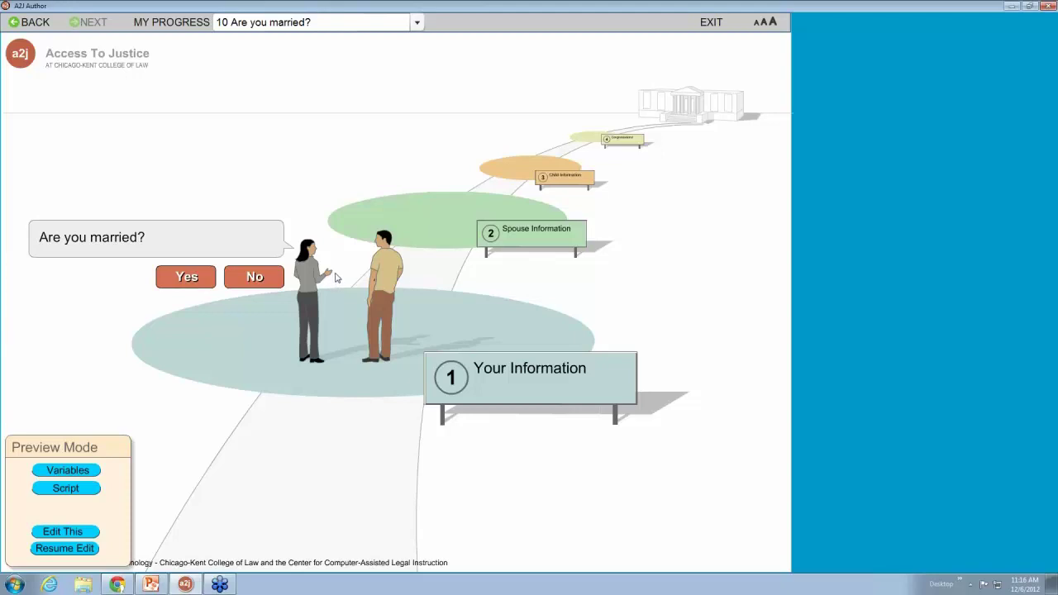
pyautogui.click(186, 279)
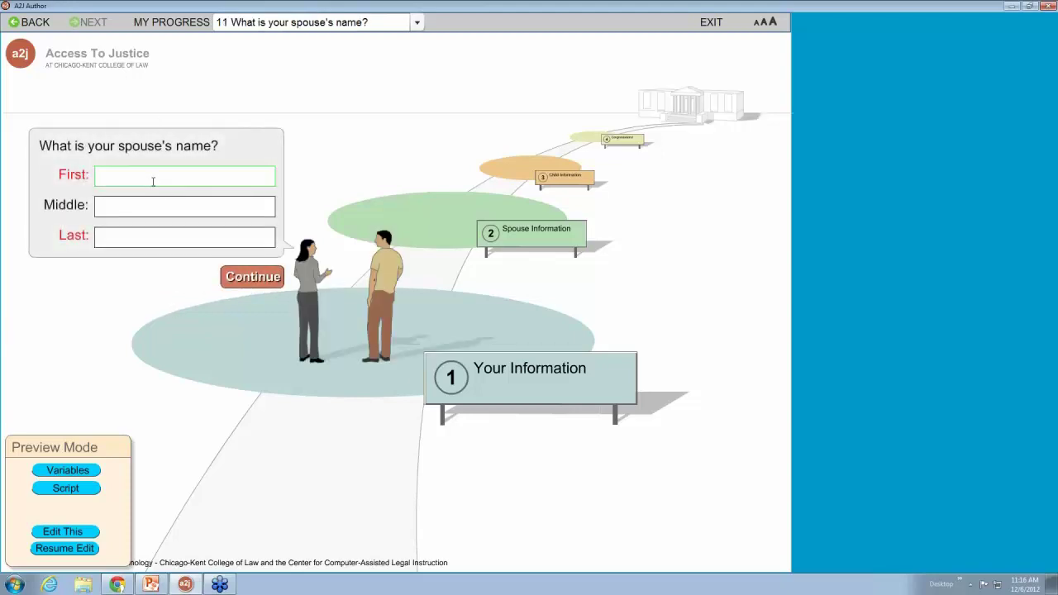
pyautogui.write('Jane')
pyautogui.press('Tab')
pyautogui.press('Tab')
pyautogui.write('Doe')
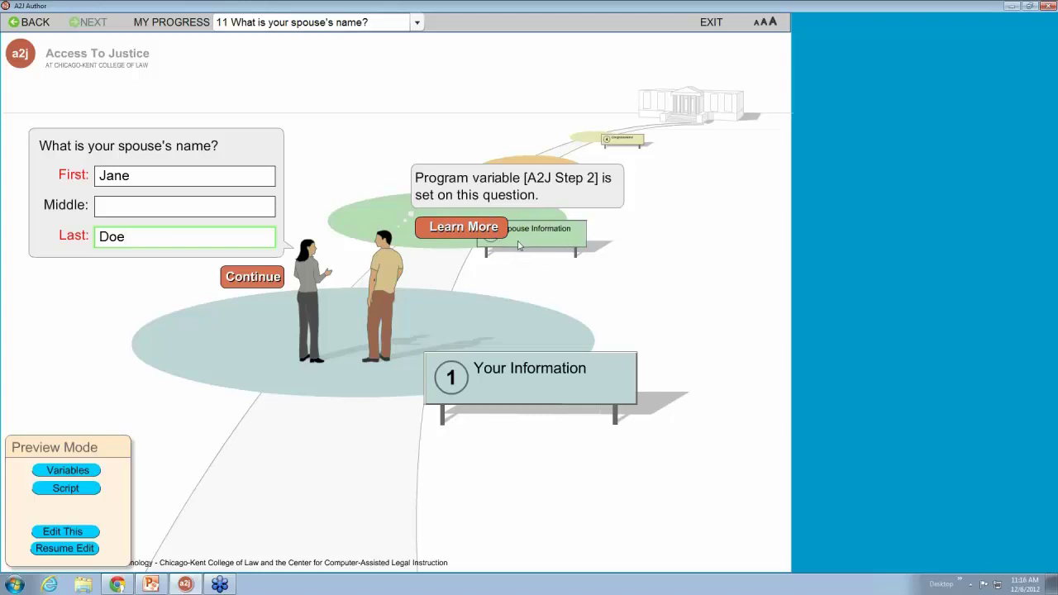
pyautogui.click(278, 279)
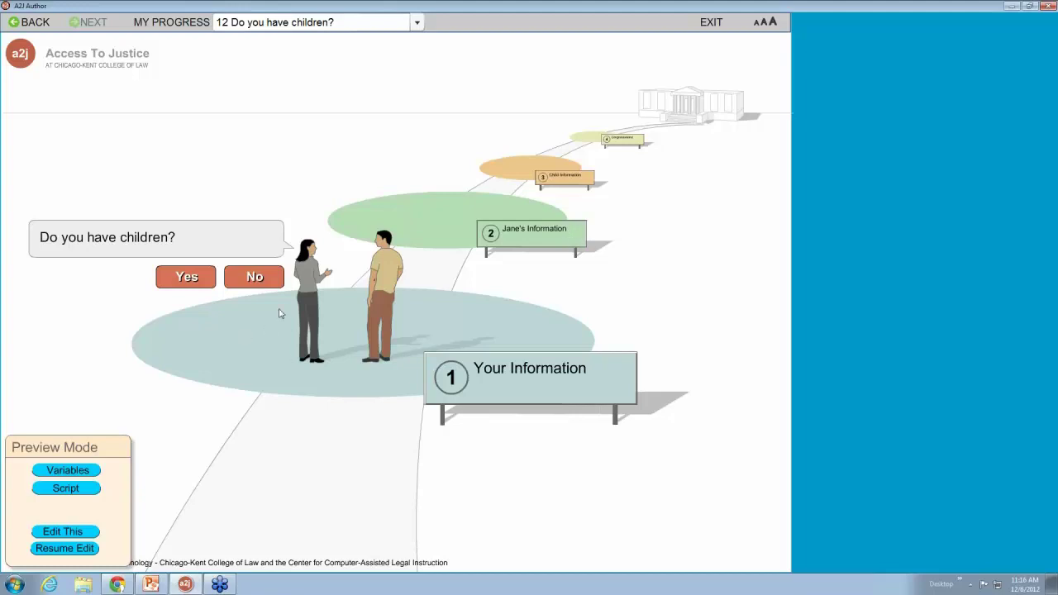
pyautogui.click(29, 23)
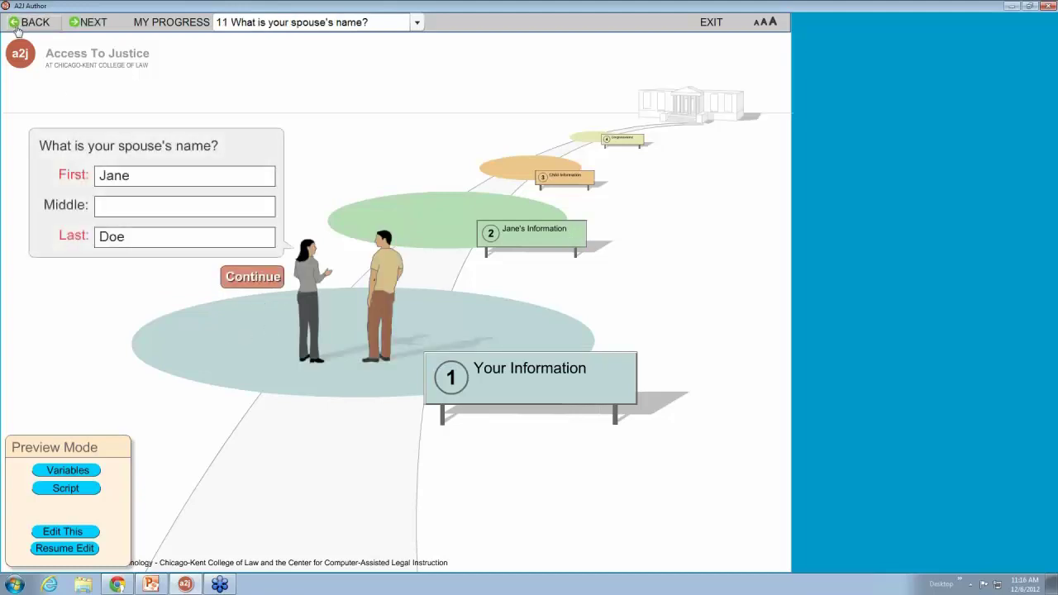
# Step: Open the spouse-name question's advanced logic and inspect its A2J Step 2 assignment
pyautogui.click(84, 534)
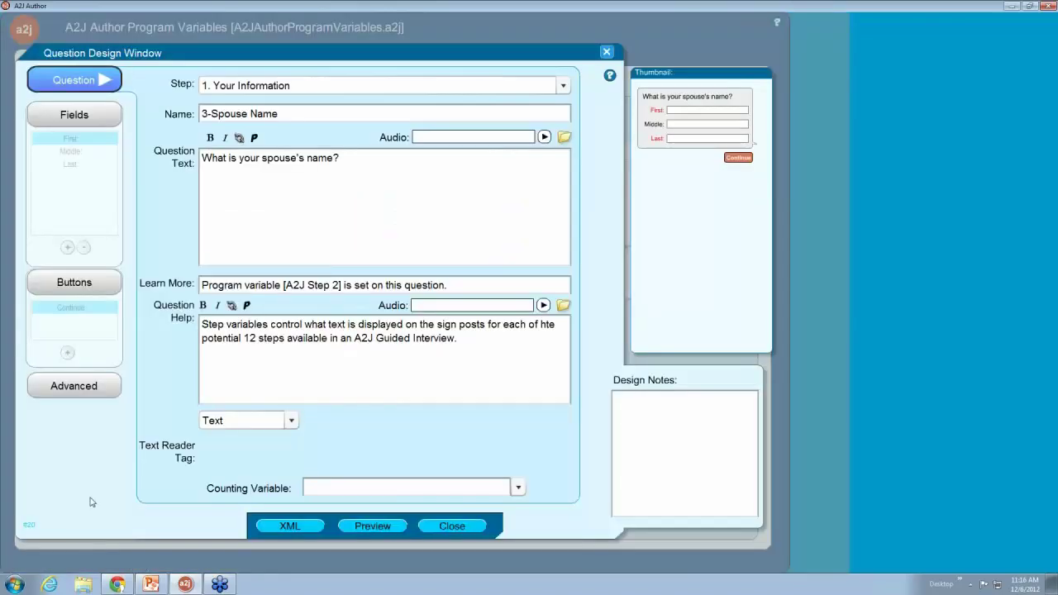
pyautogui.click(94, 387)
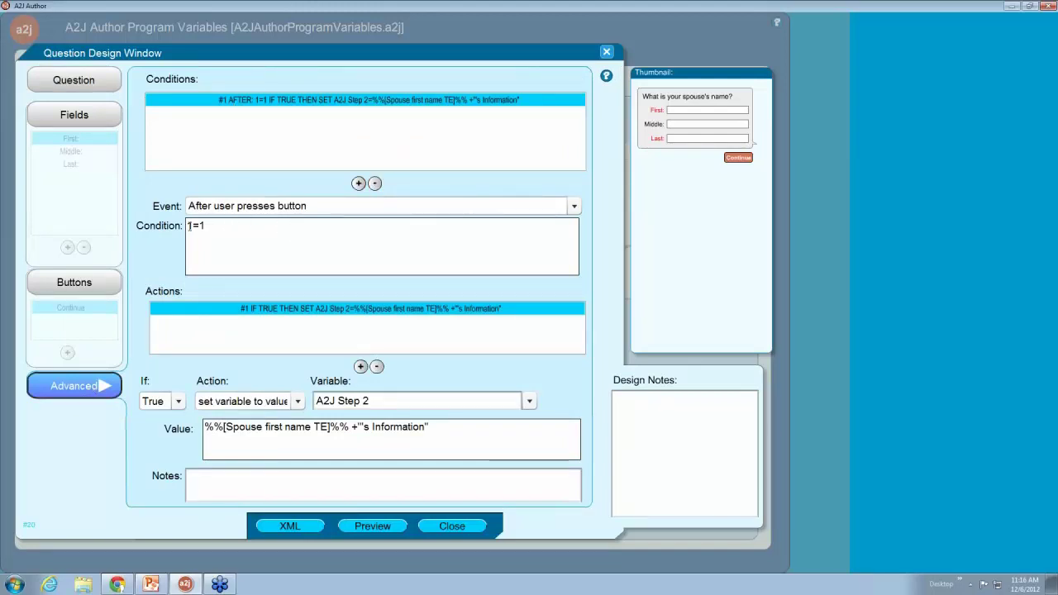
pyautogui.moveTo(189, 225); pyautogui.dragTo(203, 227)
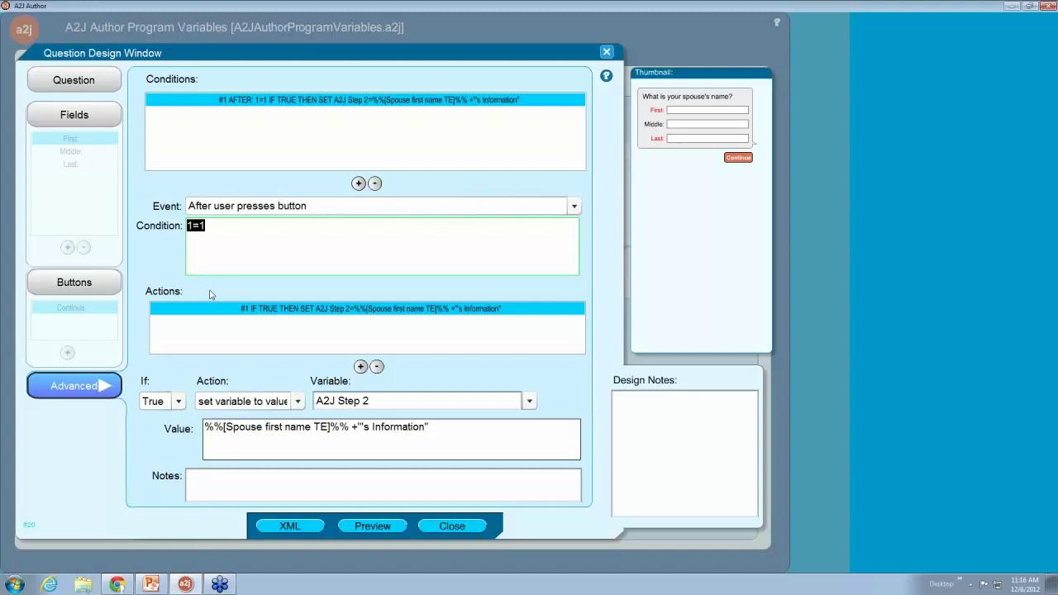
pyautogui.moveTo(323, 407); pyautogui.dragTo(389, 411)
pyautogui.click(320, 443)
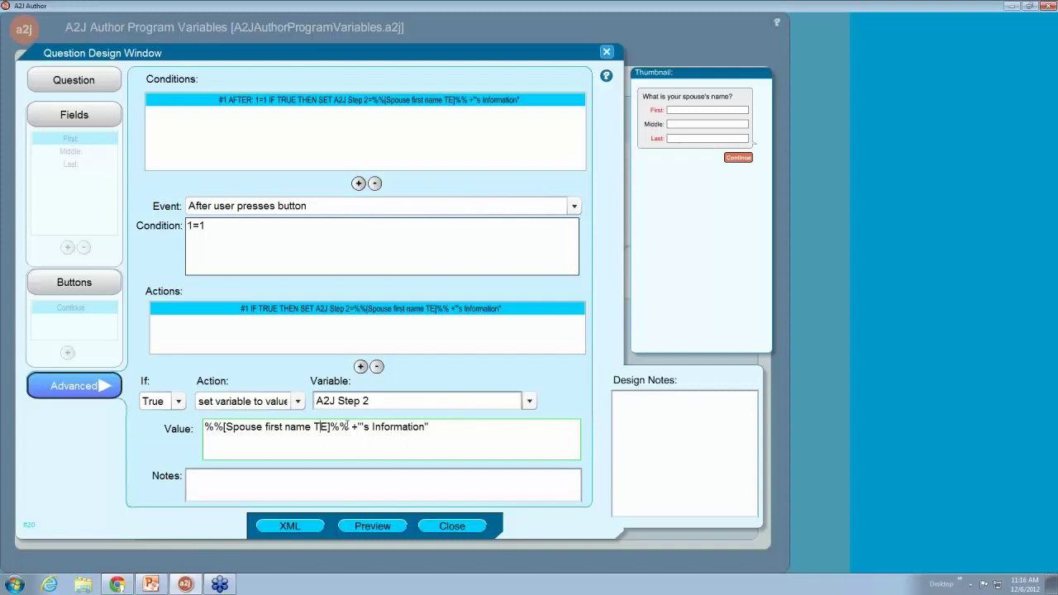
pyautogui.moveTo(348, 426); pyautogui.dragTo(200, 426)
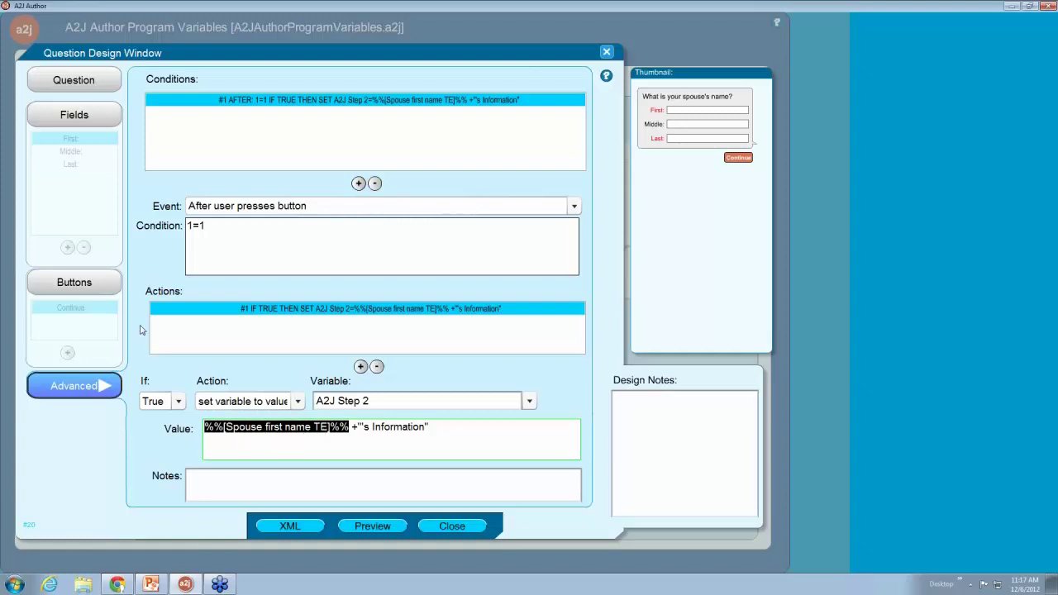
# Step: Set A2J Step 2 to %%[Spouse first name TE]%% + "'s Information" and preview
pyautogui.click(78, 142)
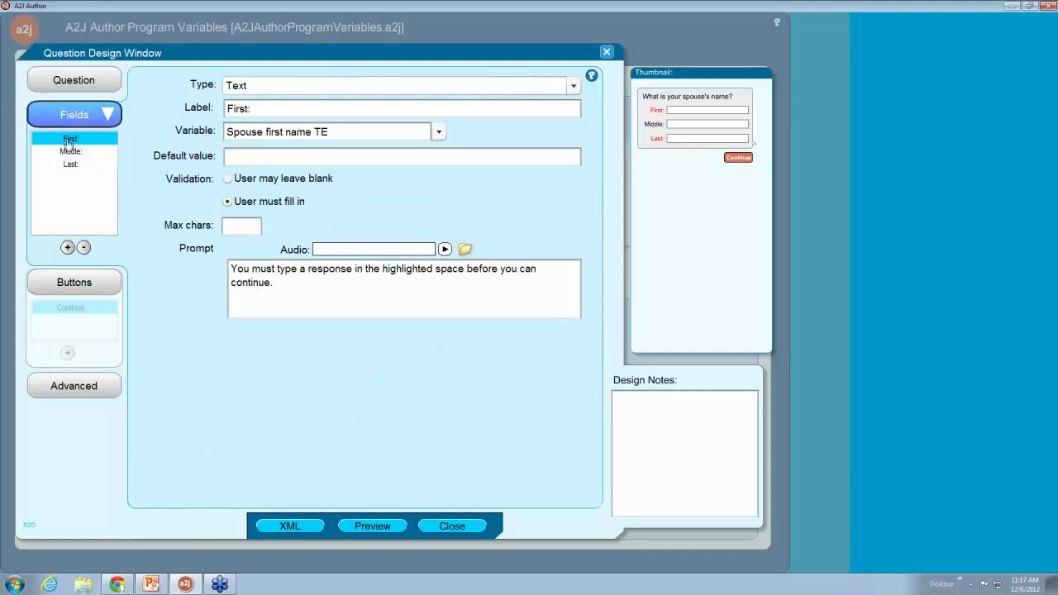
pyautogui.moveTo(337, 135); pyautogui.dragTo(235, 132)
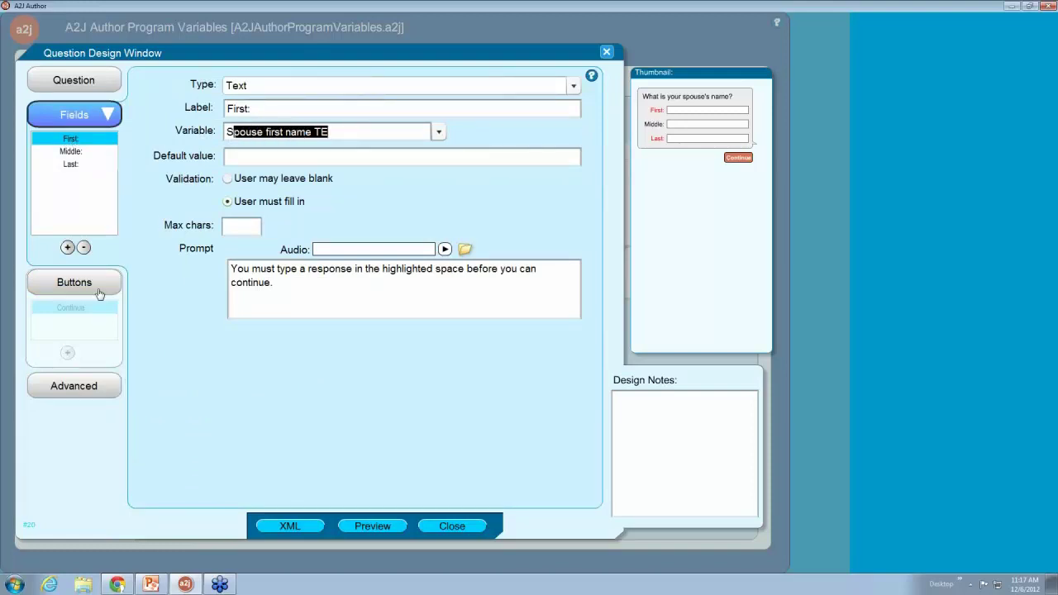
pyautogui.click(75, 386)
pyautogui.click(296, 446)
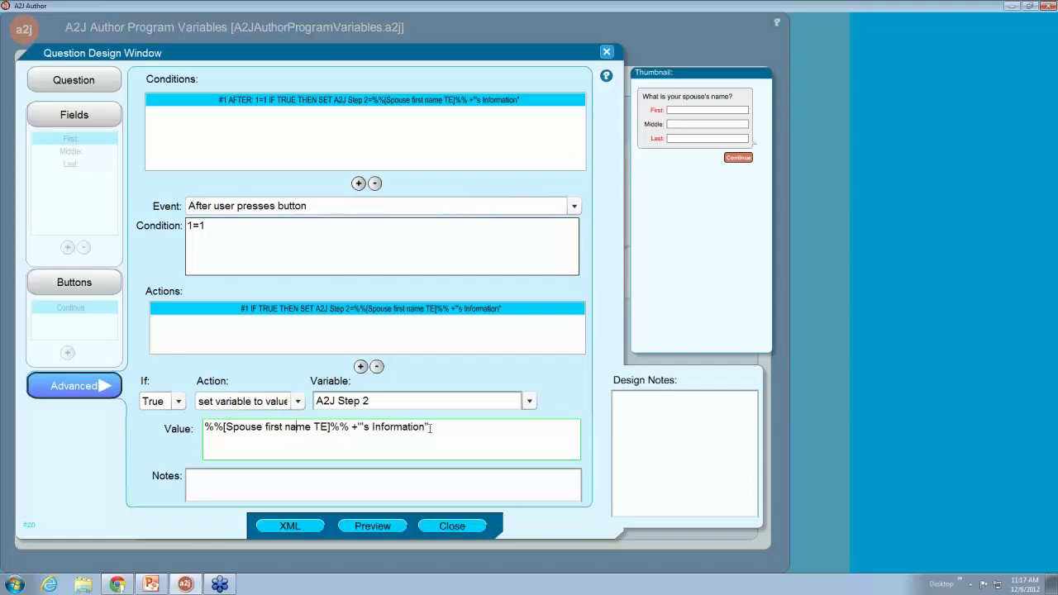
pyautogui.click(389, 526)
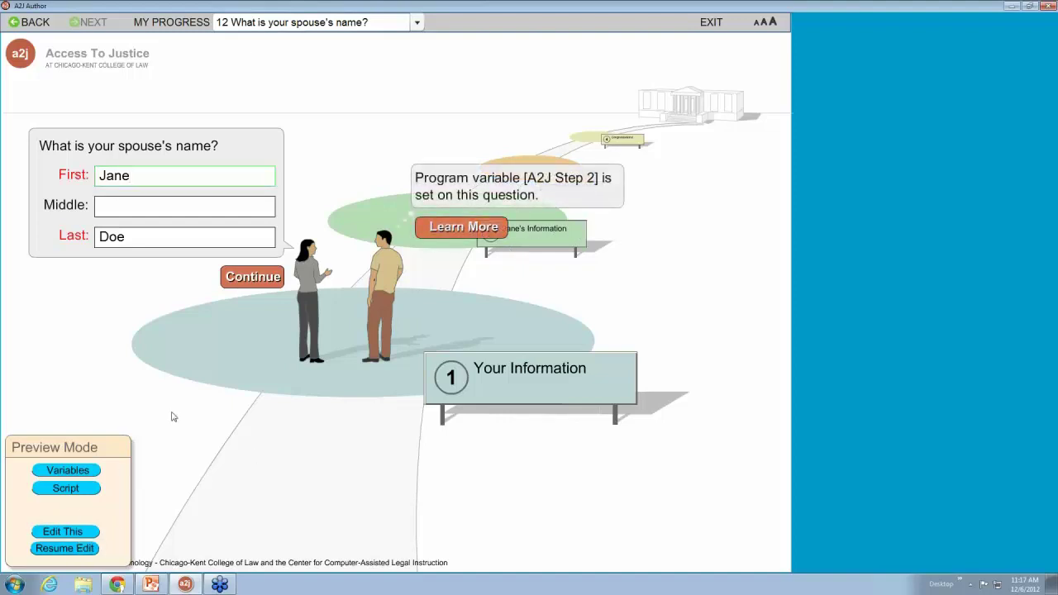
# Step: Answer Yes to having children, choose 3, continue to annual income, then go back
pyautogui.click(253, 278)
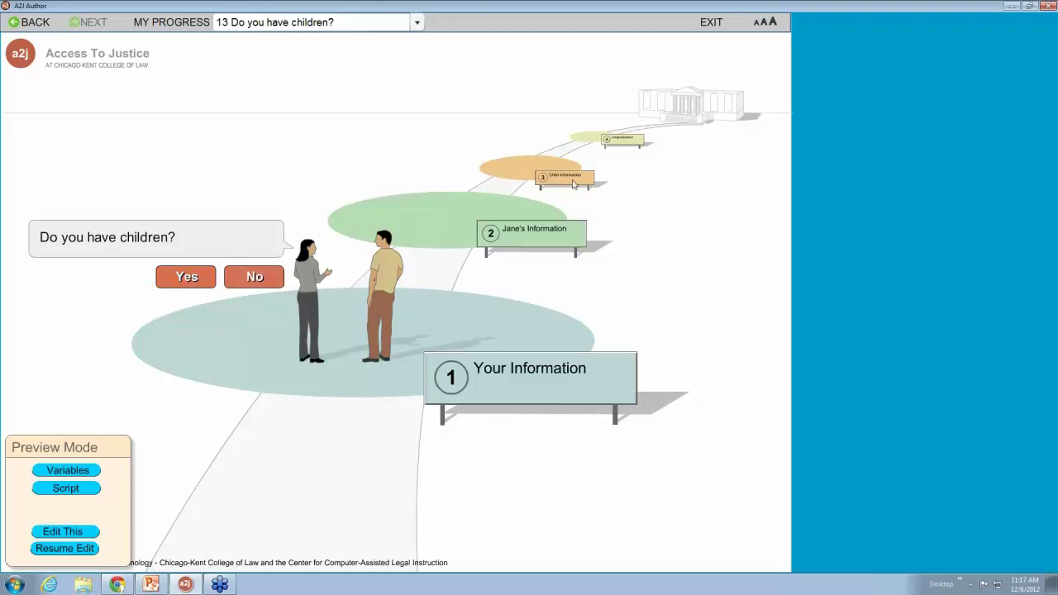
pyautogui.click(186, 278)
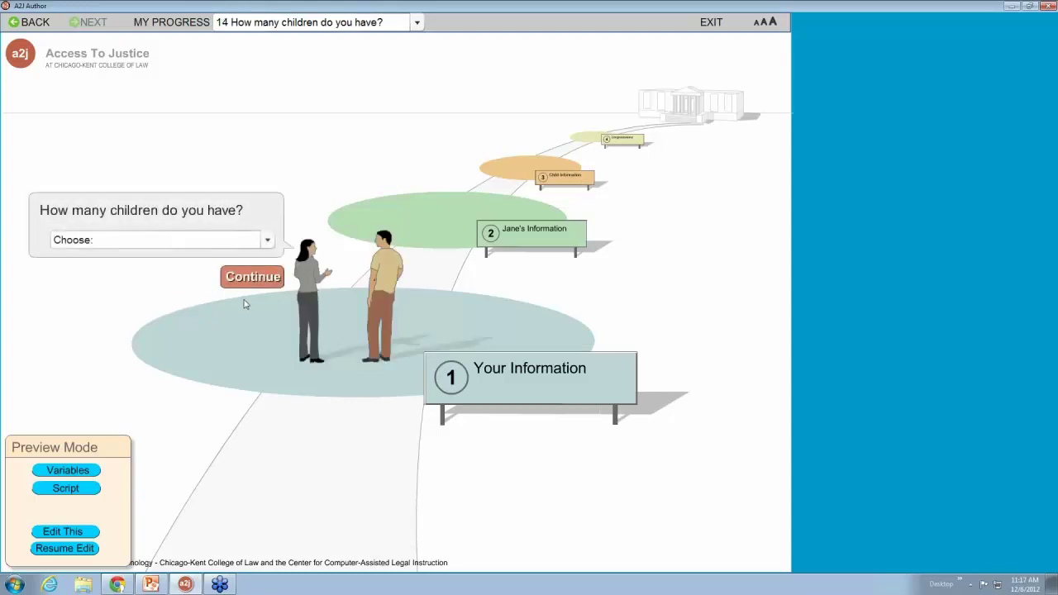
pyautogui.click(103, 246)
pyautogui.click(118, 316)
pyautogui.click(253, 281)
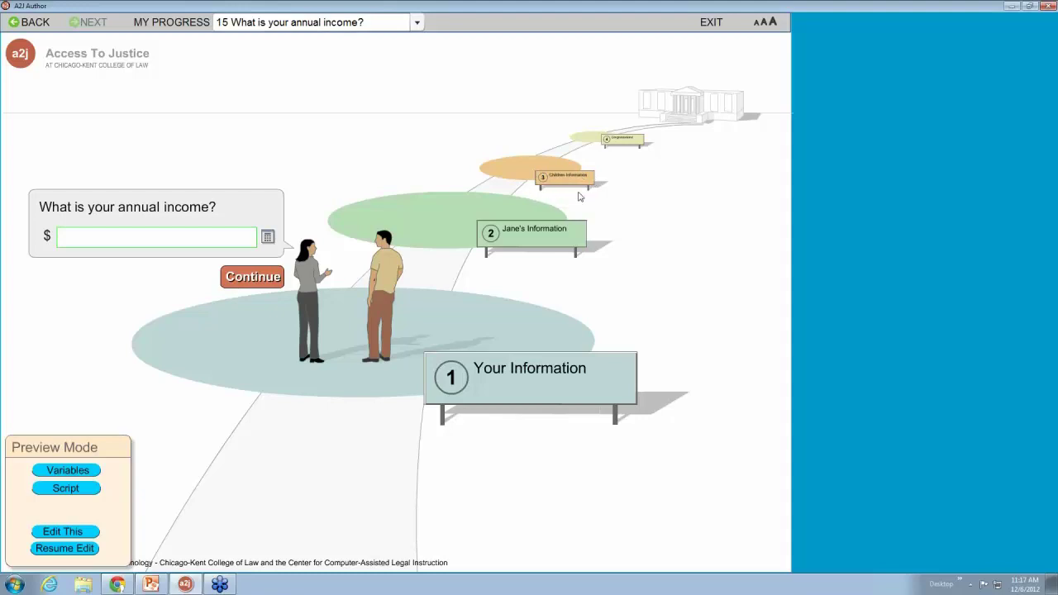
pyautogui.click(12, 22)
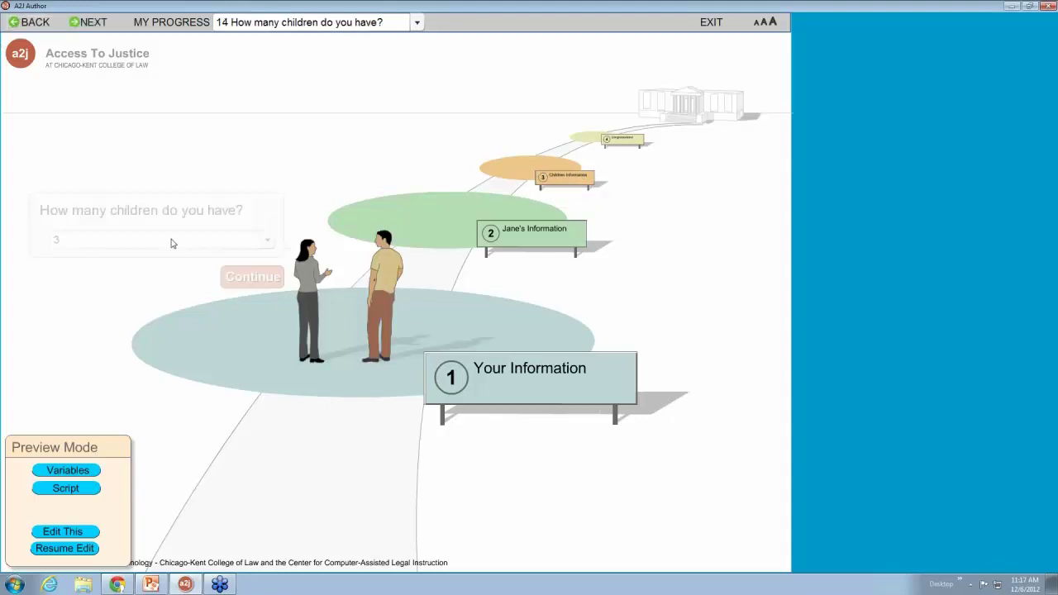
# Step: Change the children count to 1, continue, return, and show the script log
pyautogui.click(190, 240)
pyautogui.scroll(1, 190, 265)
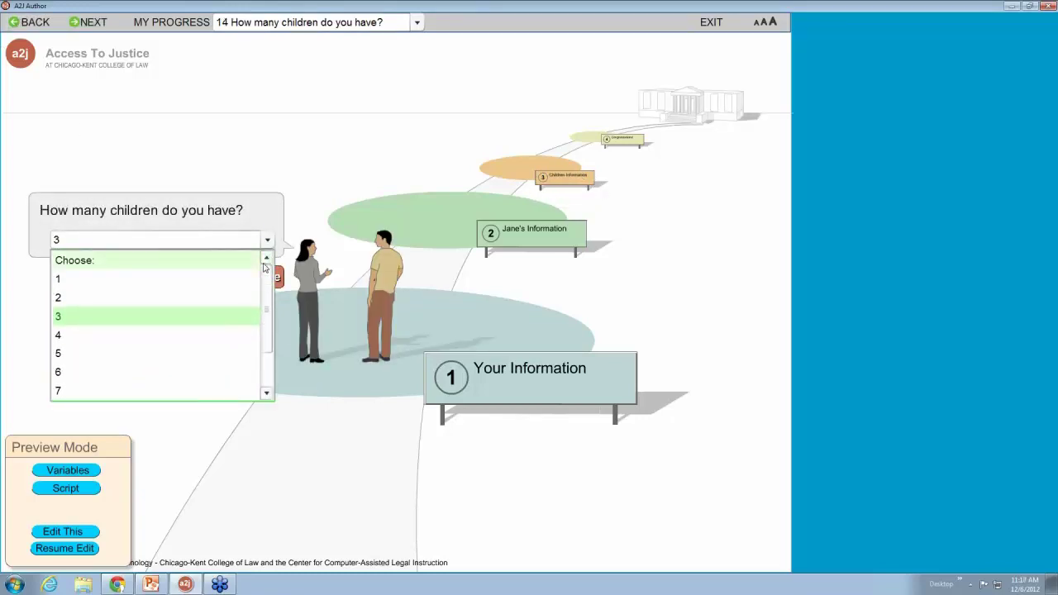
pyautogui.click(165, 276)
pyautogui.click(251, 278)
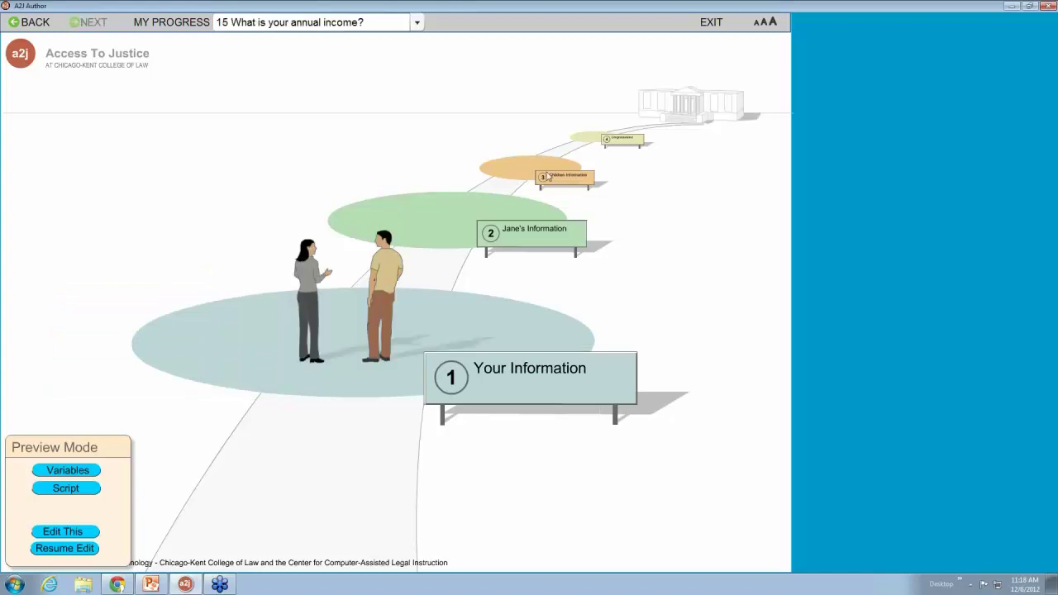
pyautogui.click(13, 25)
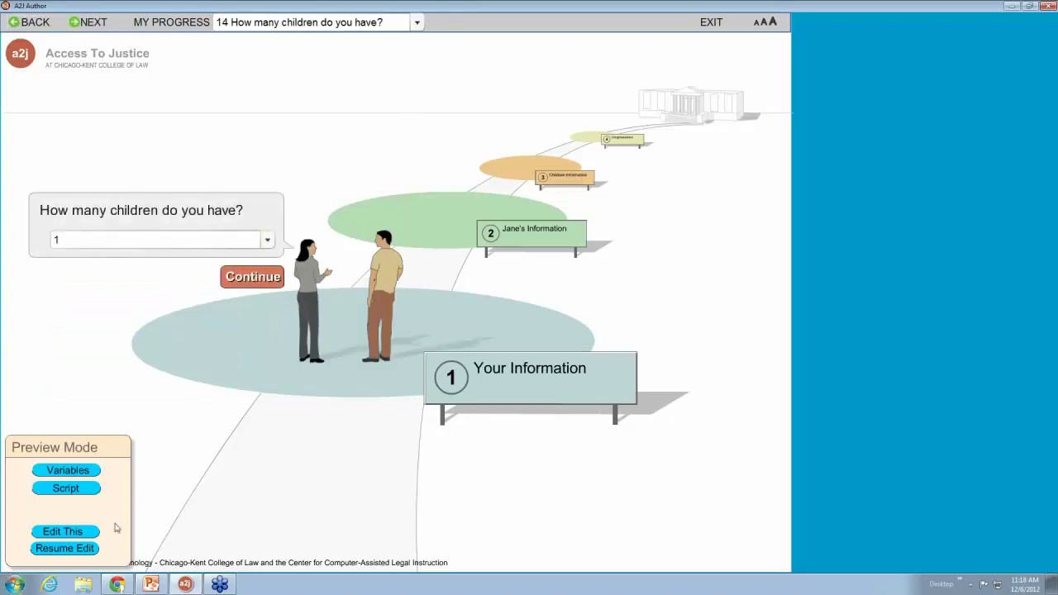
pyautogui.click(84, 490)
# Step: Clear the script log and all variable values, close both windows, and return to the children count
pyautogui.click(70, 470)
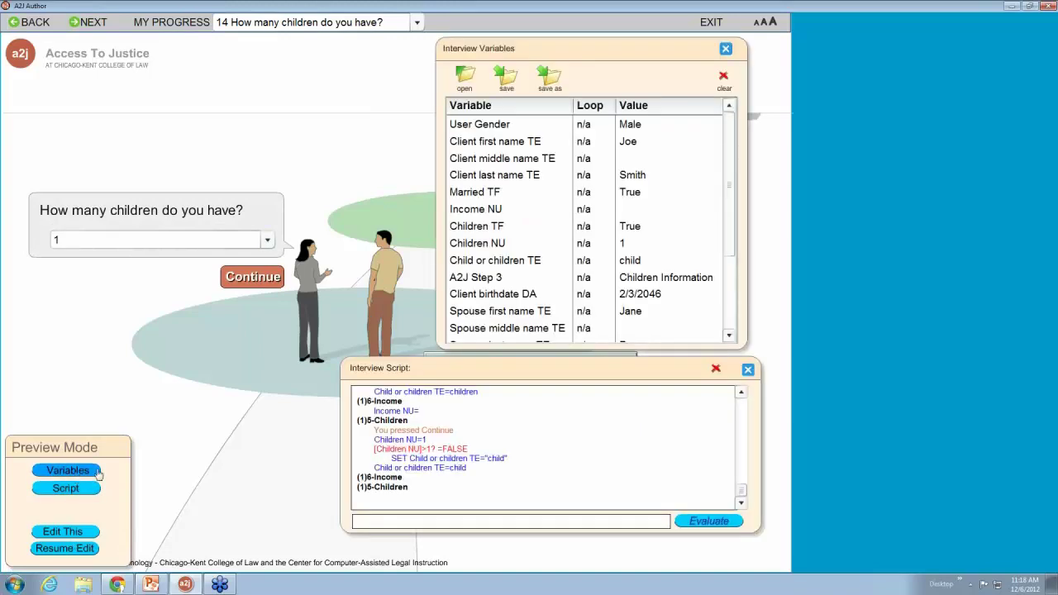
pyautogui.click(716, 369)
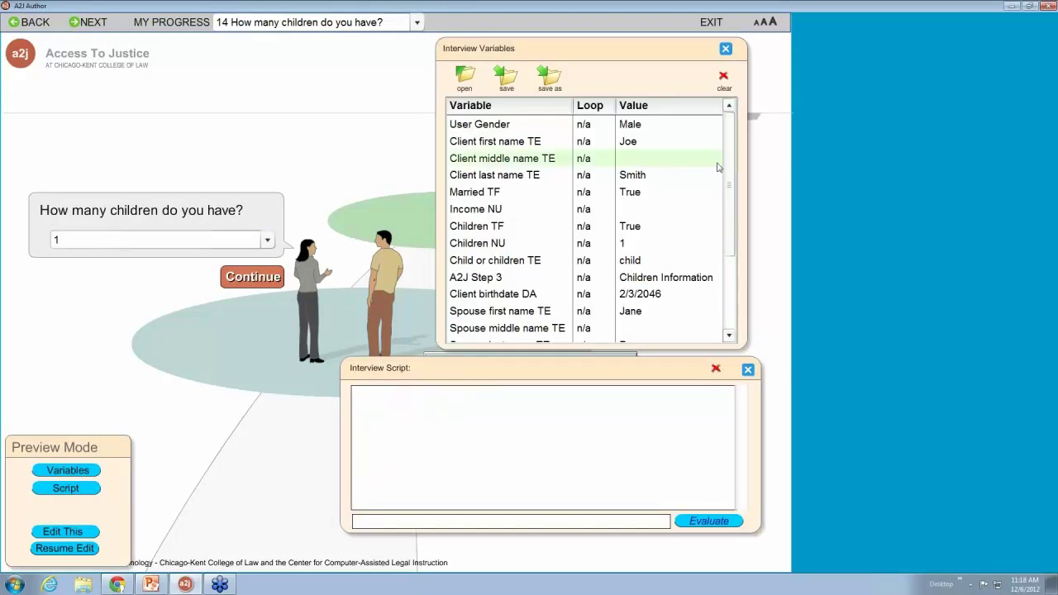
pyautogui.click(724, 79)
pyautogui.click(223, 278)
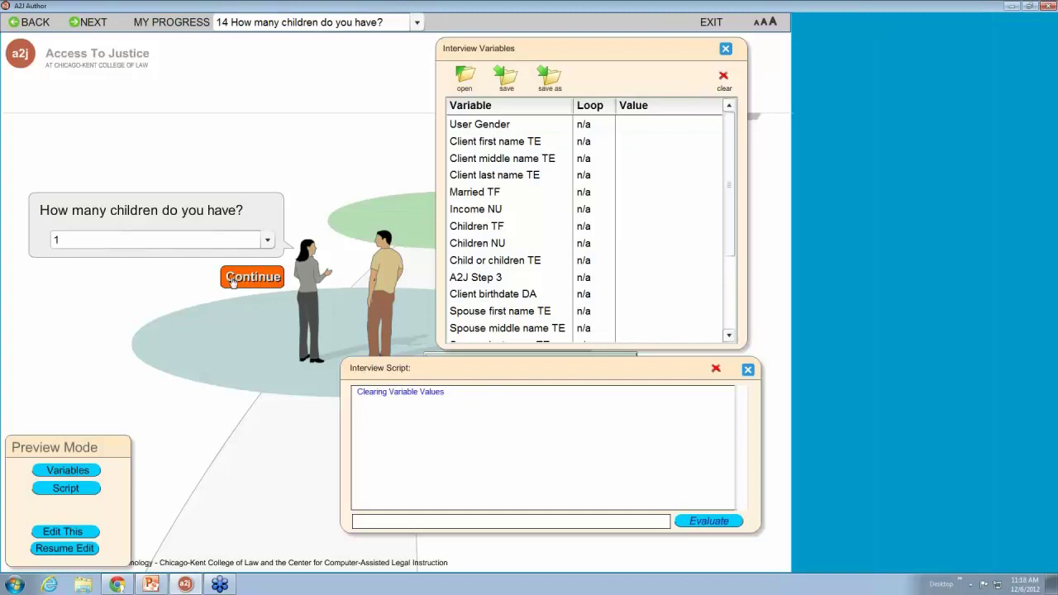
pyautogui.click(725, 50)
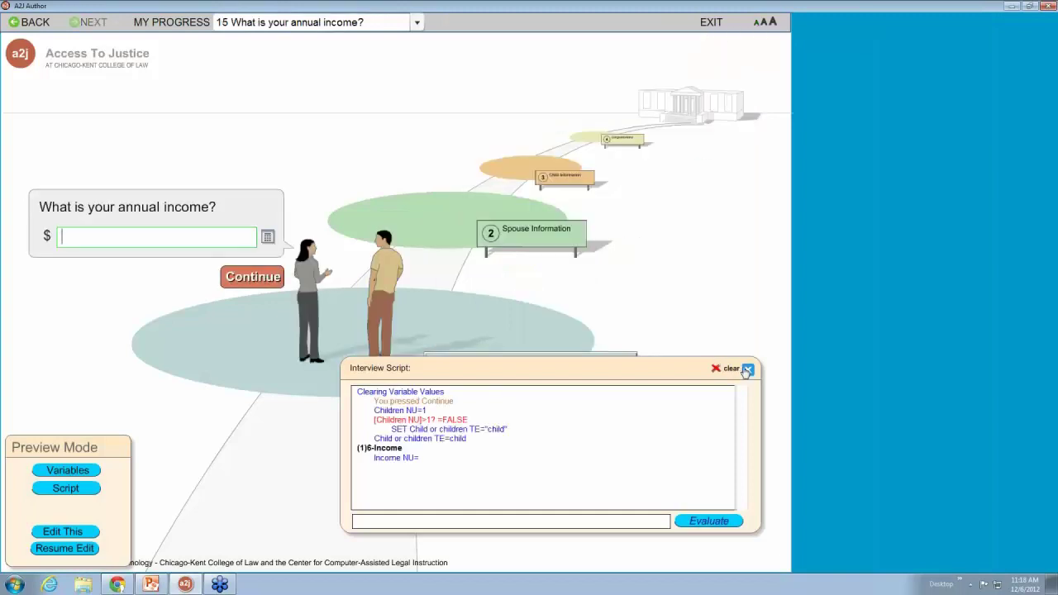
pyautogui.click(748, 368)
pyautogui.click(326, 197)
pyautogui.click(36, 28)
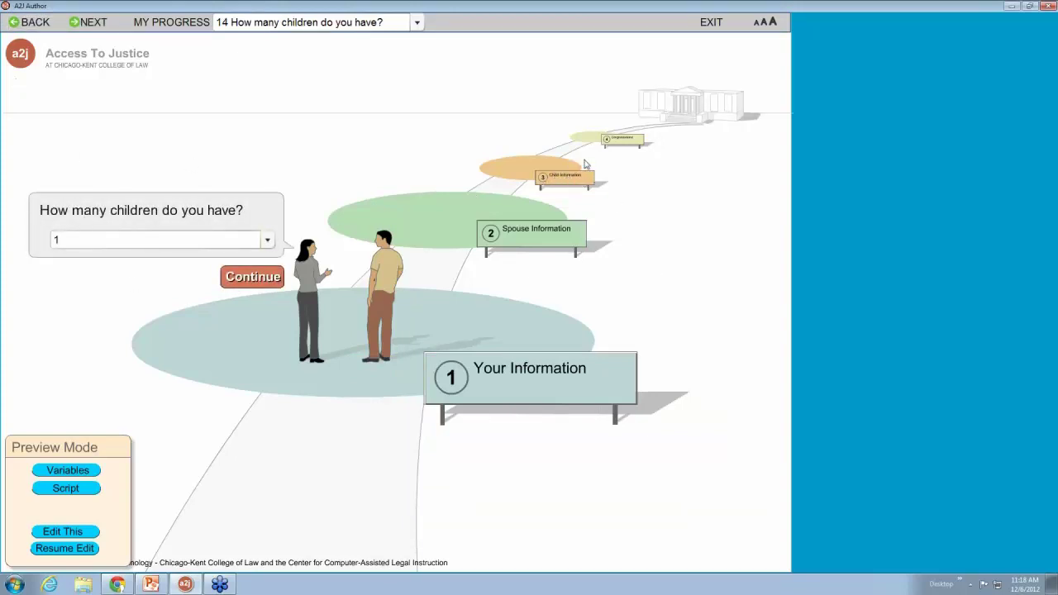
# Step: Choose 2 children, continue to the annual income question, and open it with Edit This
pyautogui.click(147, 241)
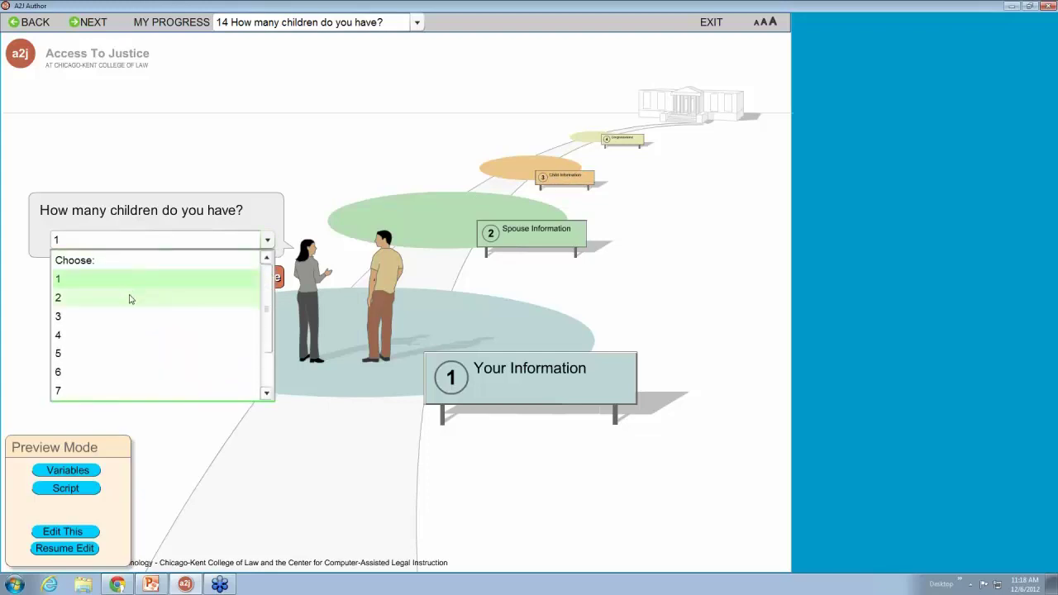
pyautogui.click(216, 297)
pyautogui.click(239, 278)
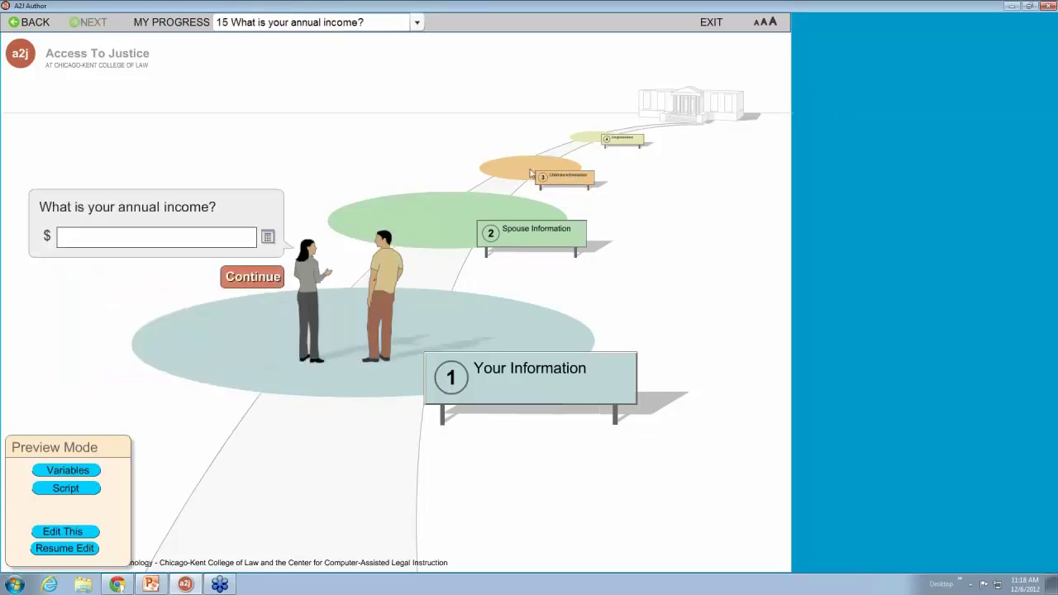
pyautogui.click(63, 531)
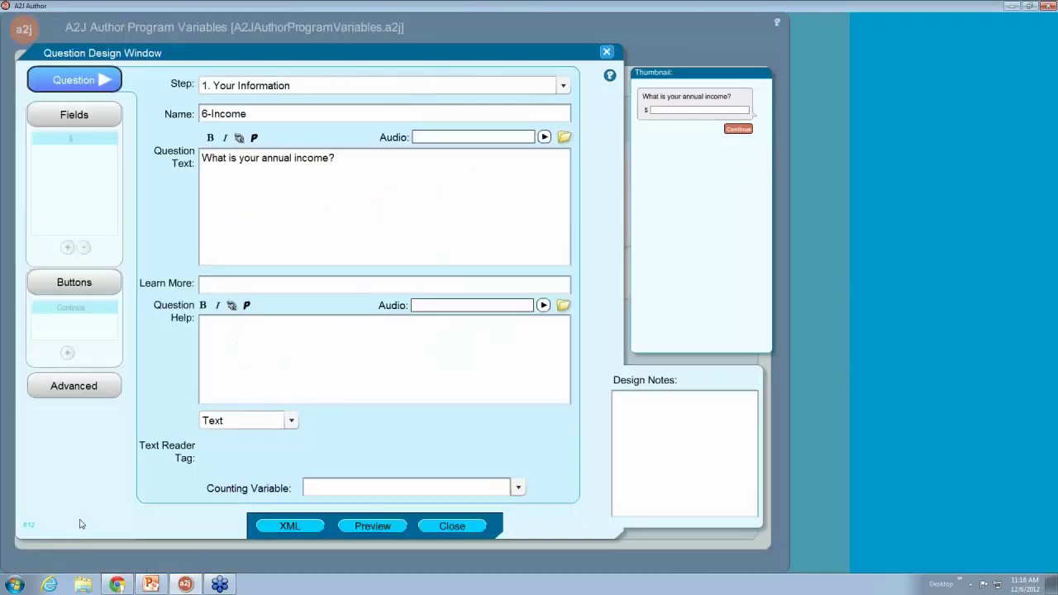